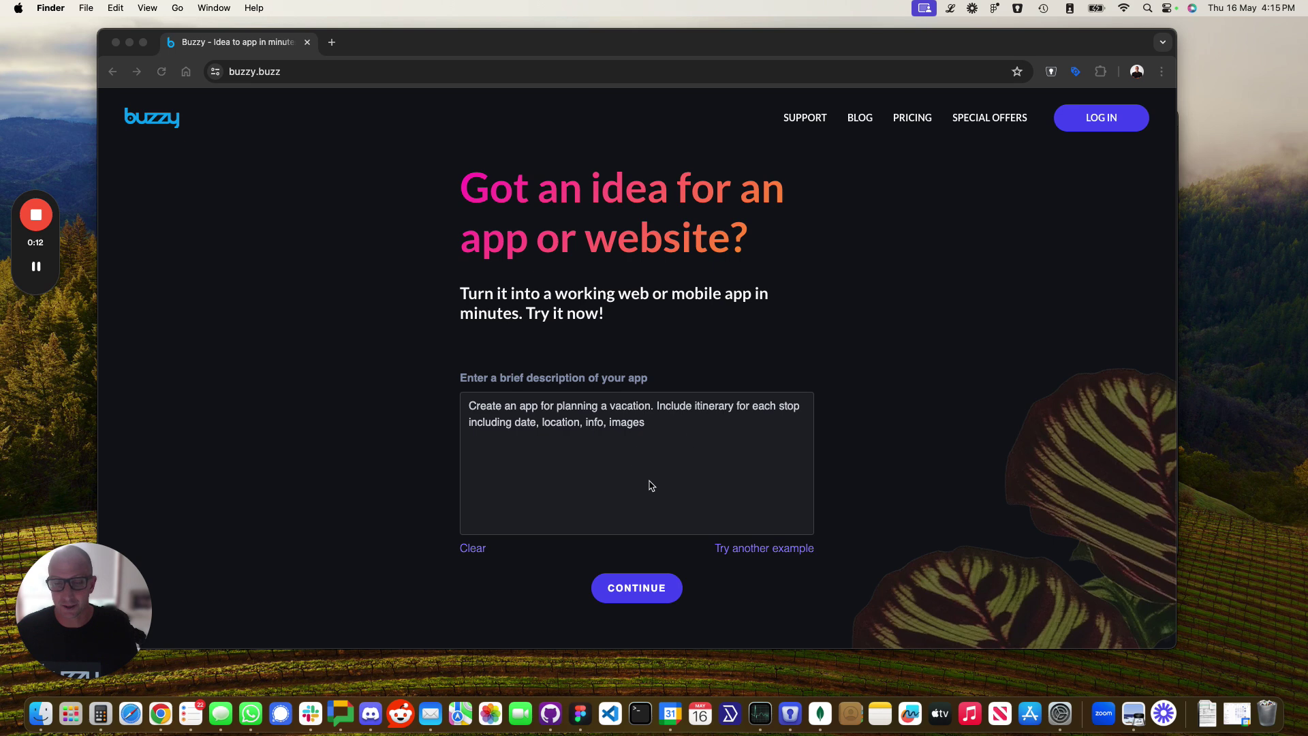
# Continue past the vacation-planner description, enter the e-mail address, and start building the app.
pyautogui.click(640, 599)
pyautogui.click(641, 600)
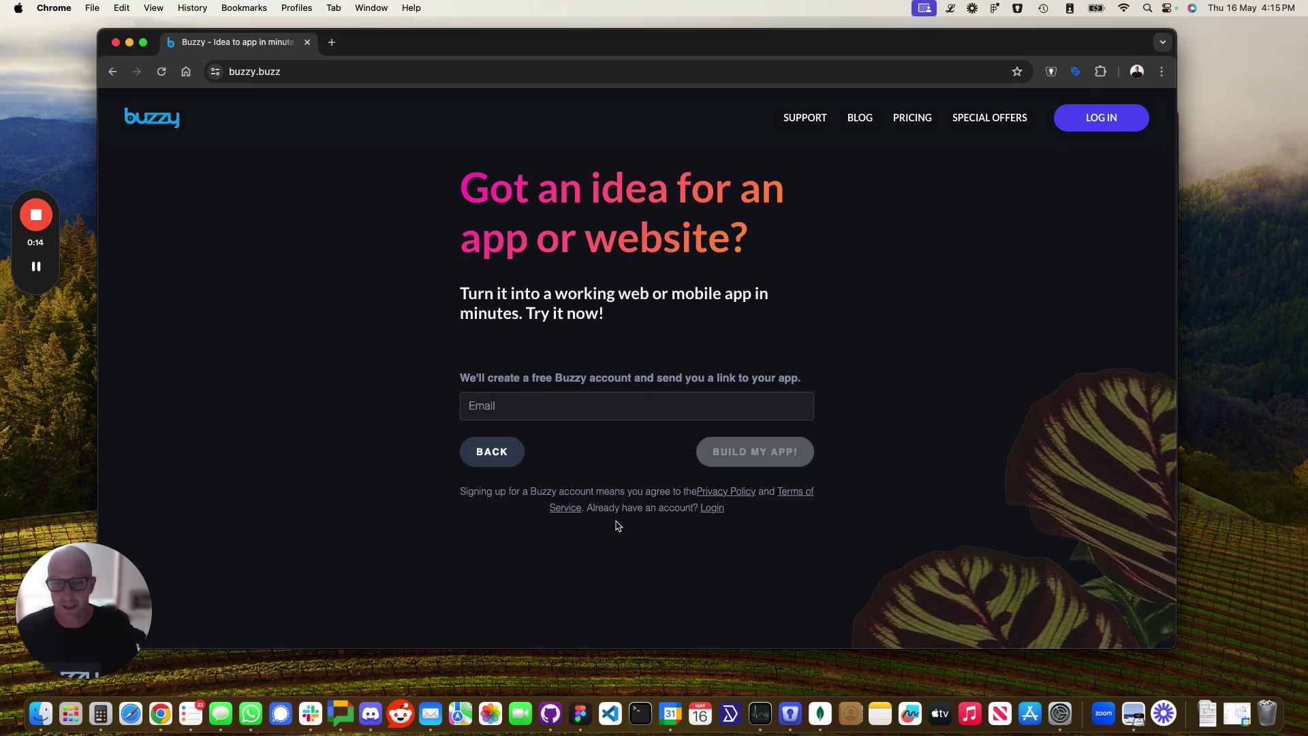
pyautogui.click(546, 406)
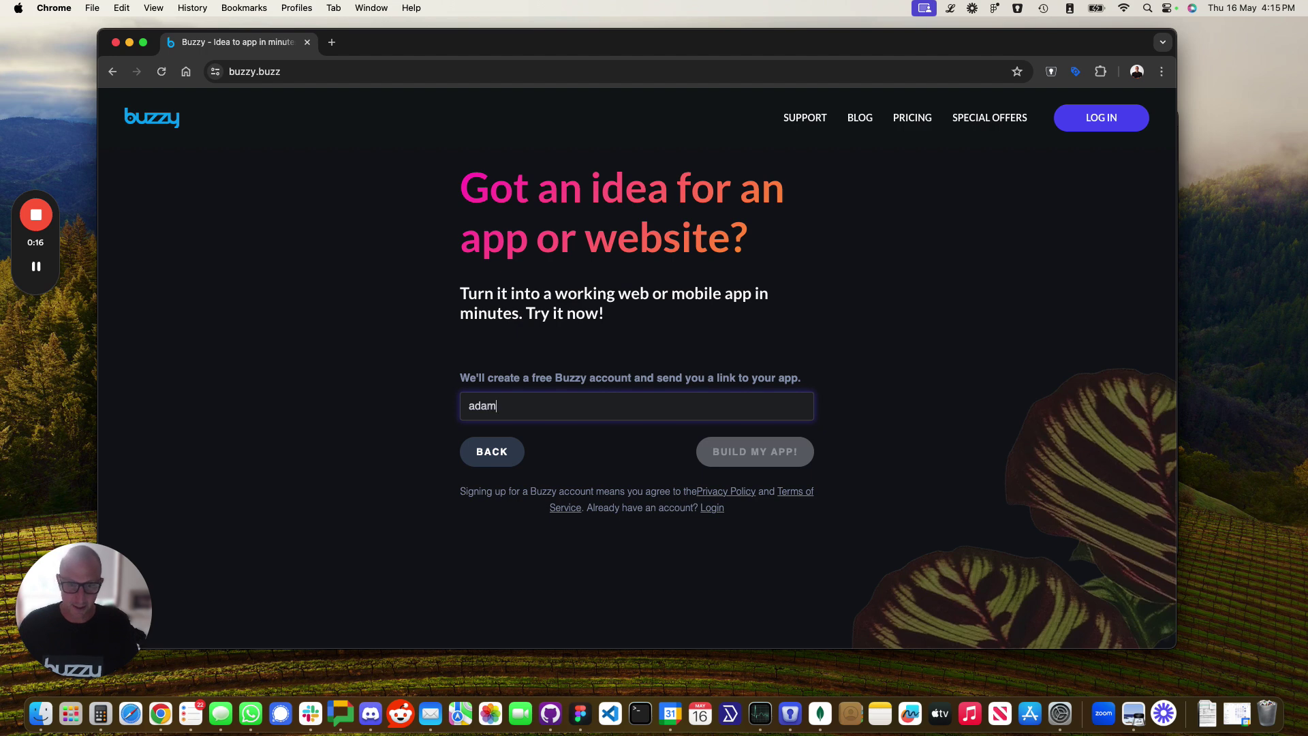
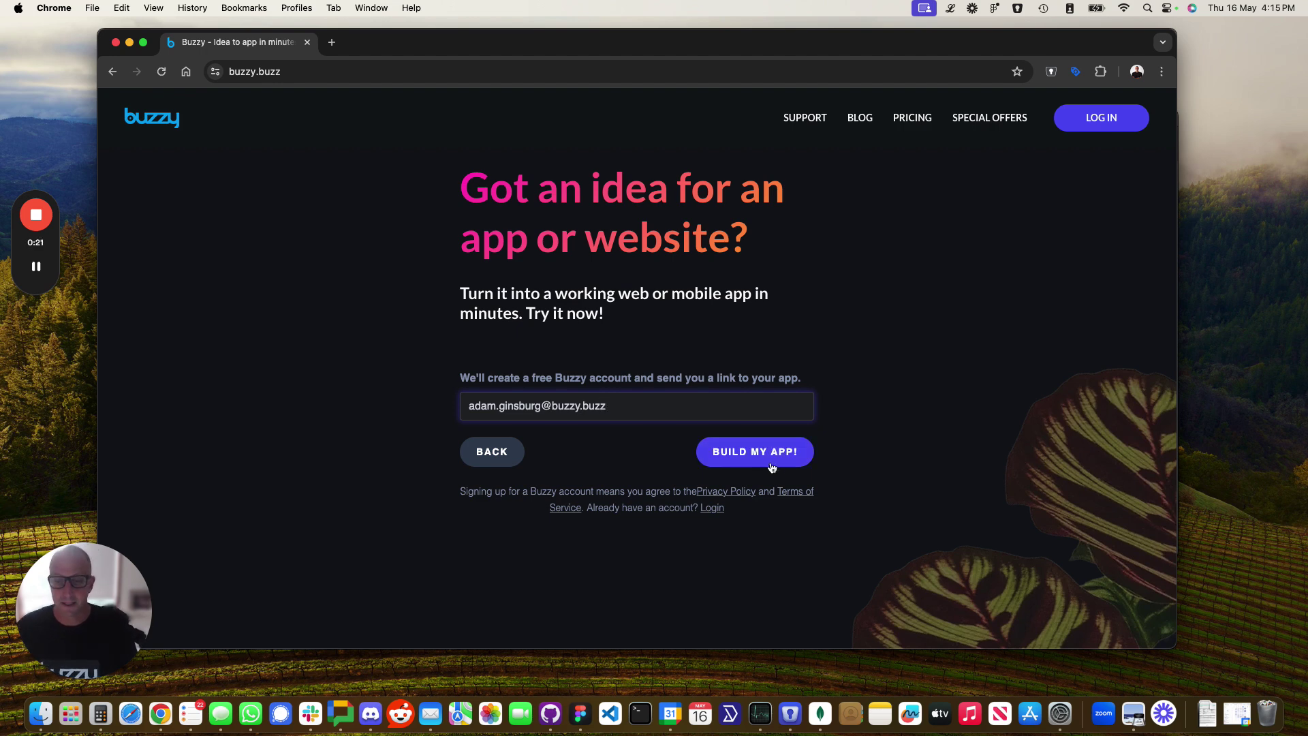
pyautogui.click(767, 455)
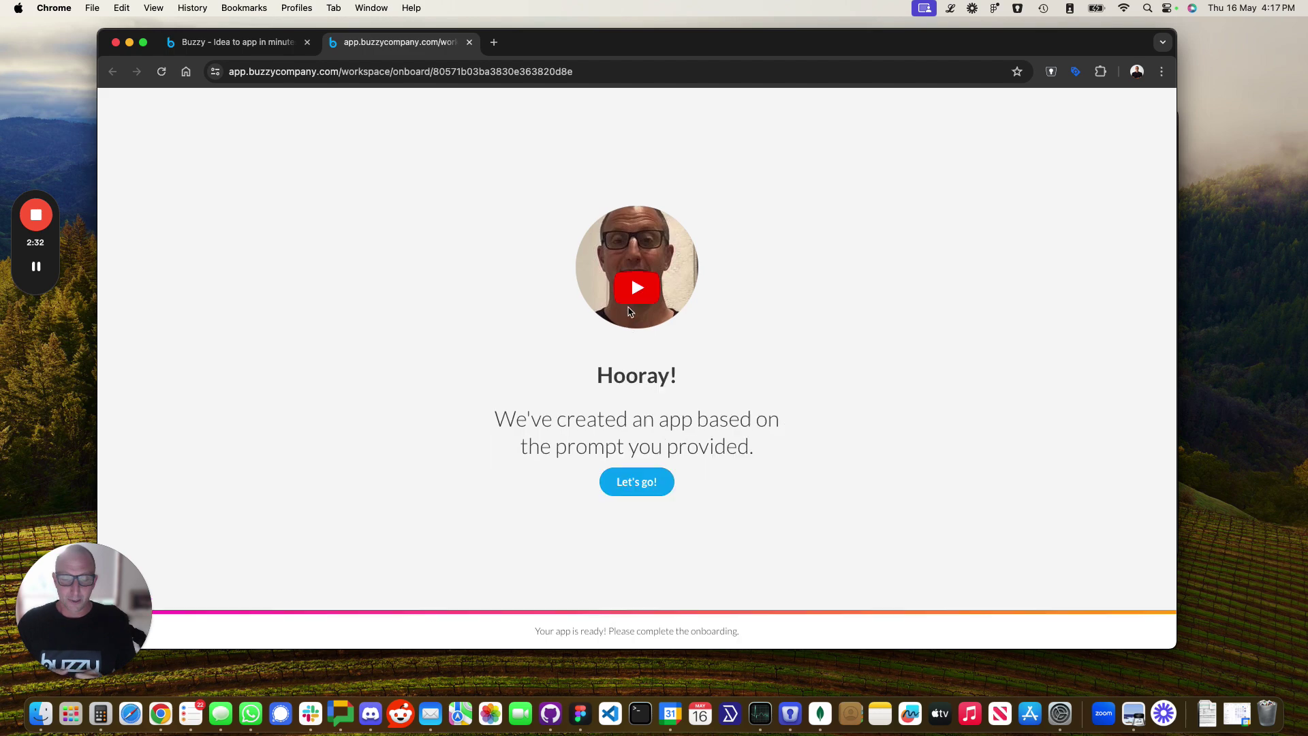
# Open the app in the editor and view European Adventure's 10 Jun 2023 Rome stop.
pyautogui.click(647, 488)
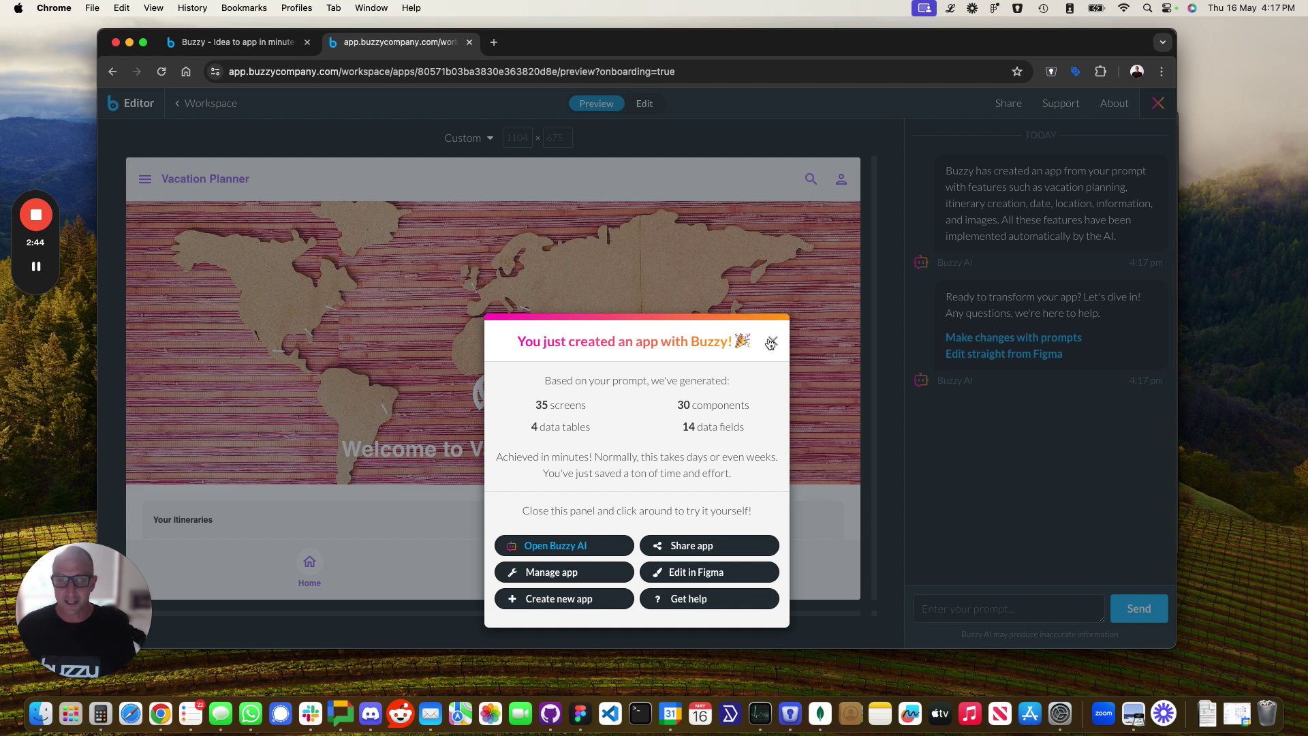
pyautogui.click(771, 343)
pyautogui.scroll(-4, 564, 411)
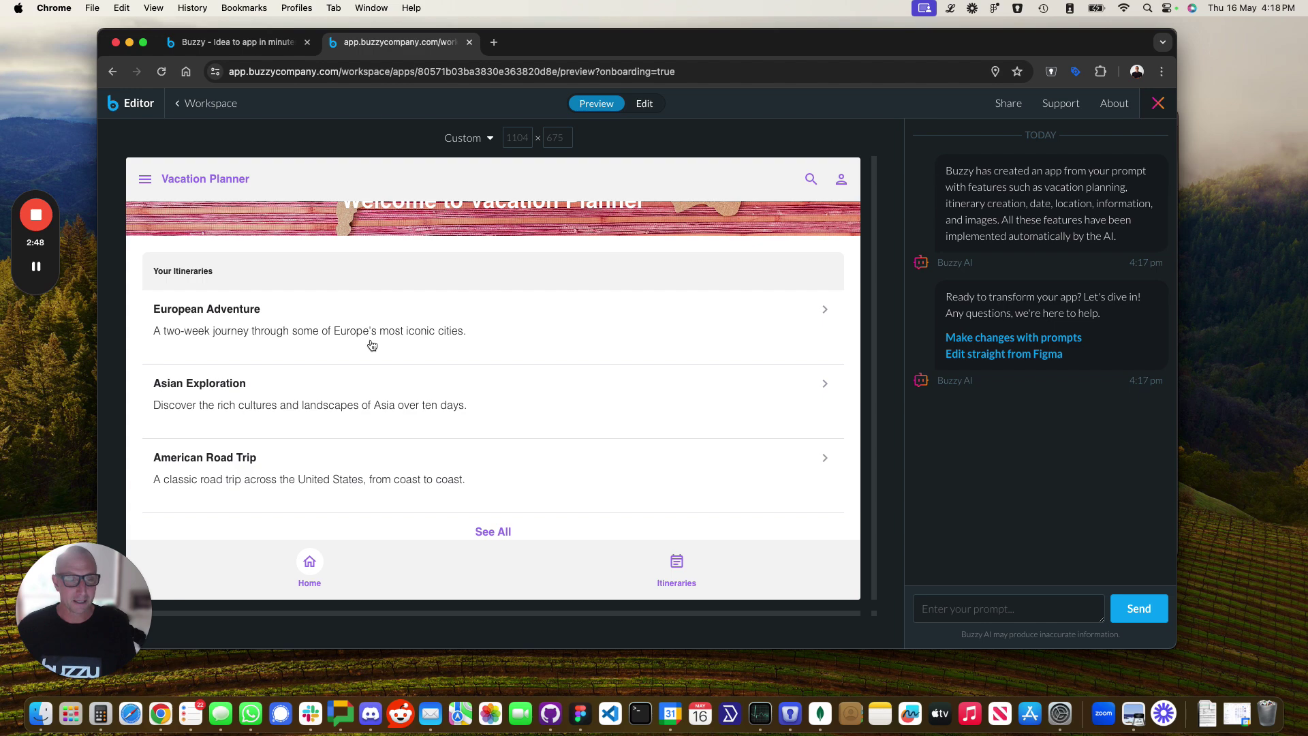
pyautogui.click(372, 345)
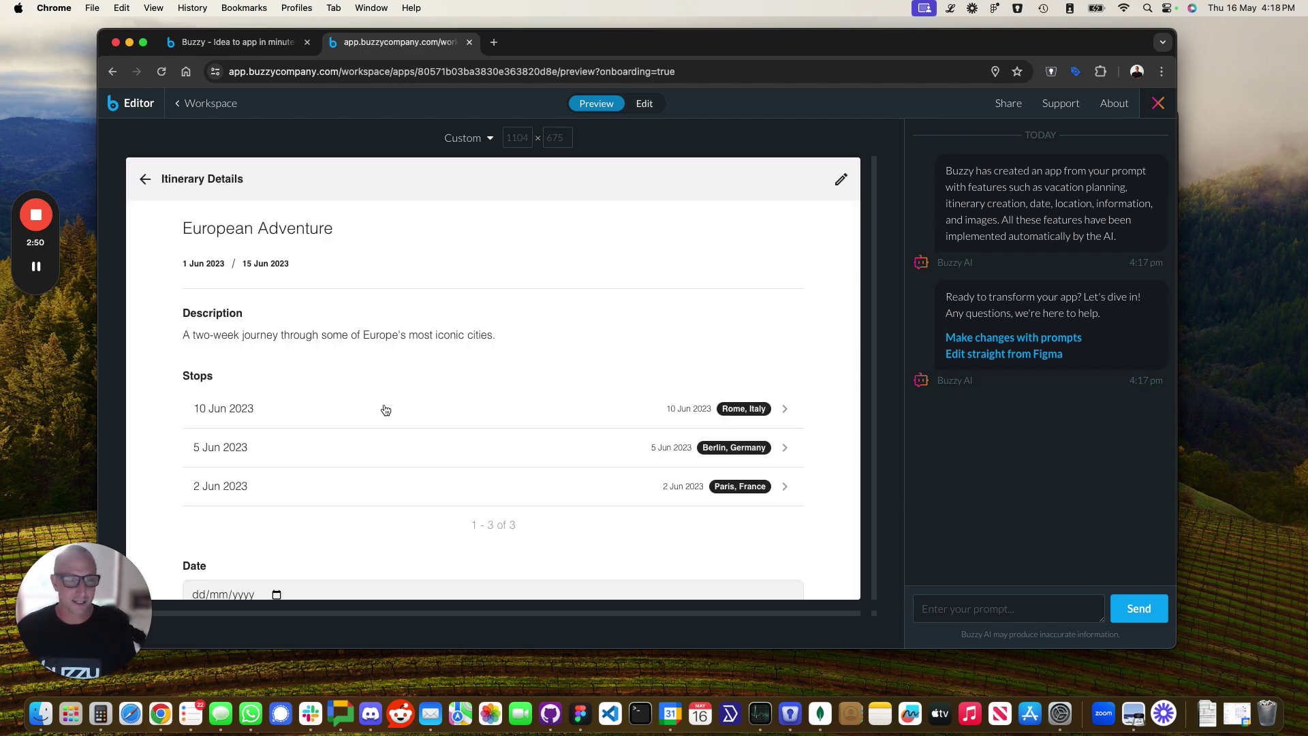
pyautogui.scroll(-3, 382, 409)
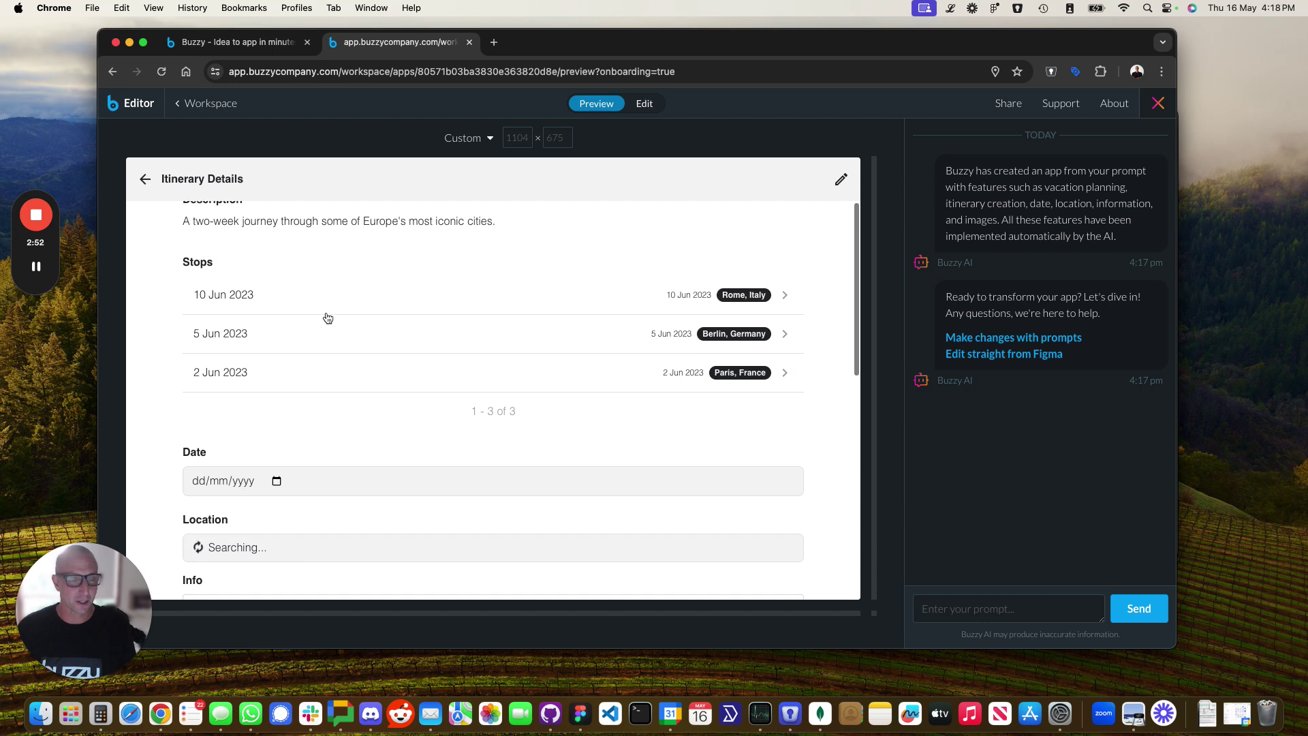
pyautogui.click(429, 305)
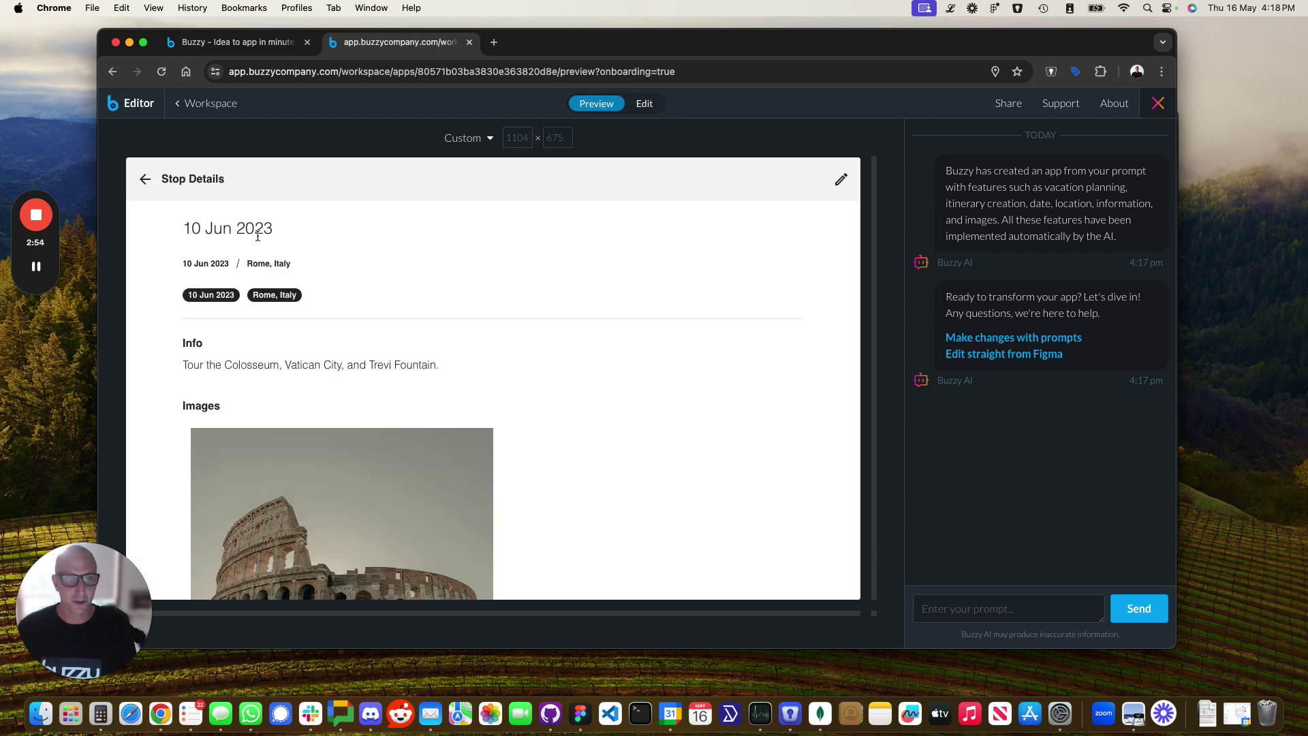
# Open the Rome stop's edit form, leave it unchanged, and return to the home page.
pyautogui.click(841, 179)
pyautogui.click(145, 179)
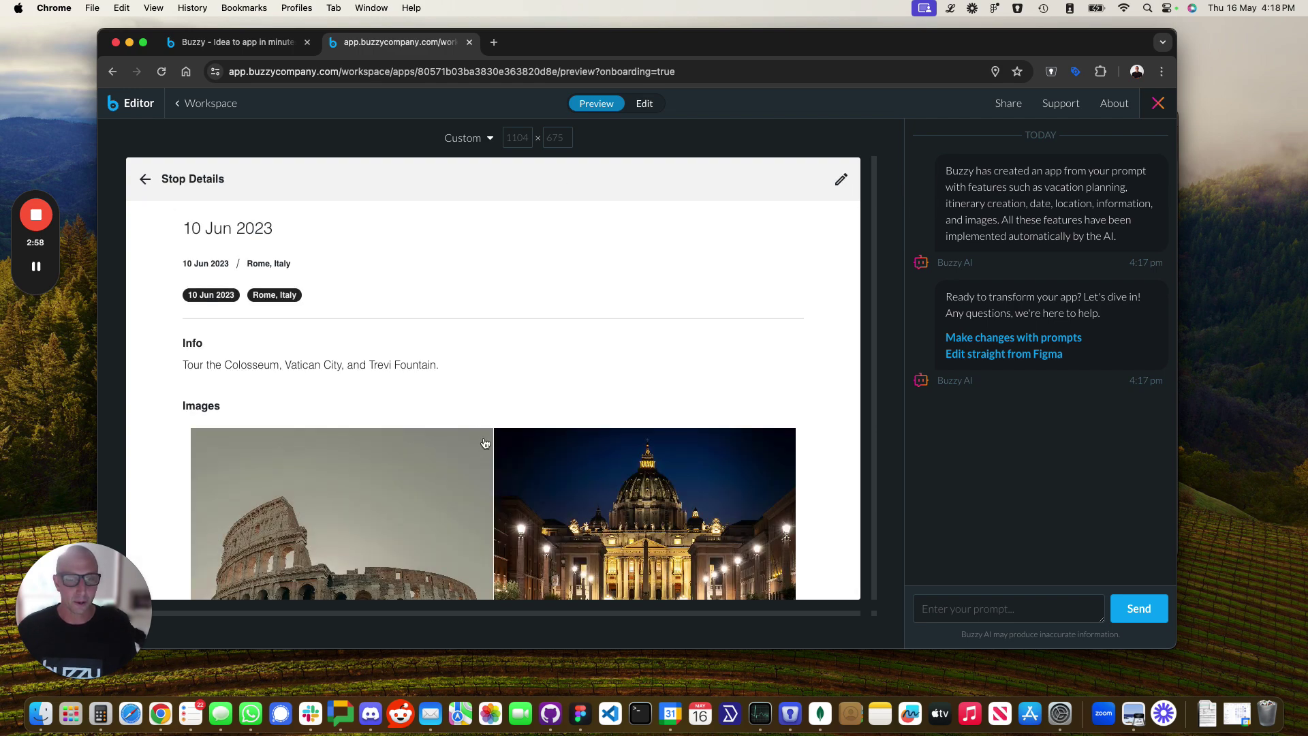
pyautogui.scroll(-5, 483, 443)
pyautogui.scroll(10, 484, 444)
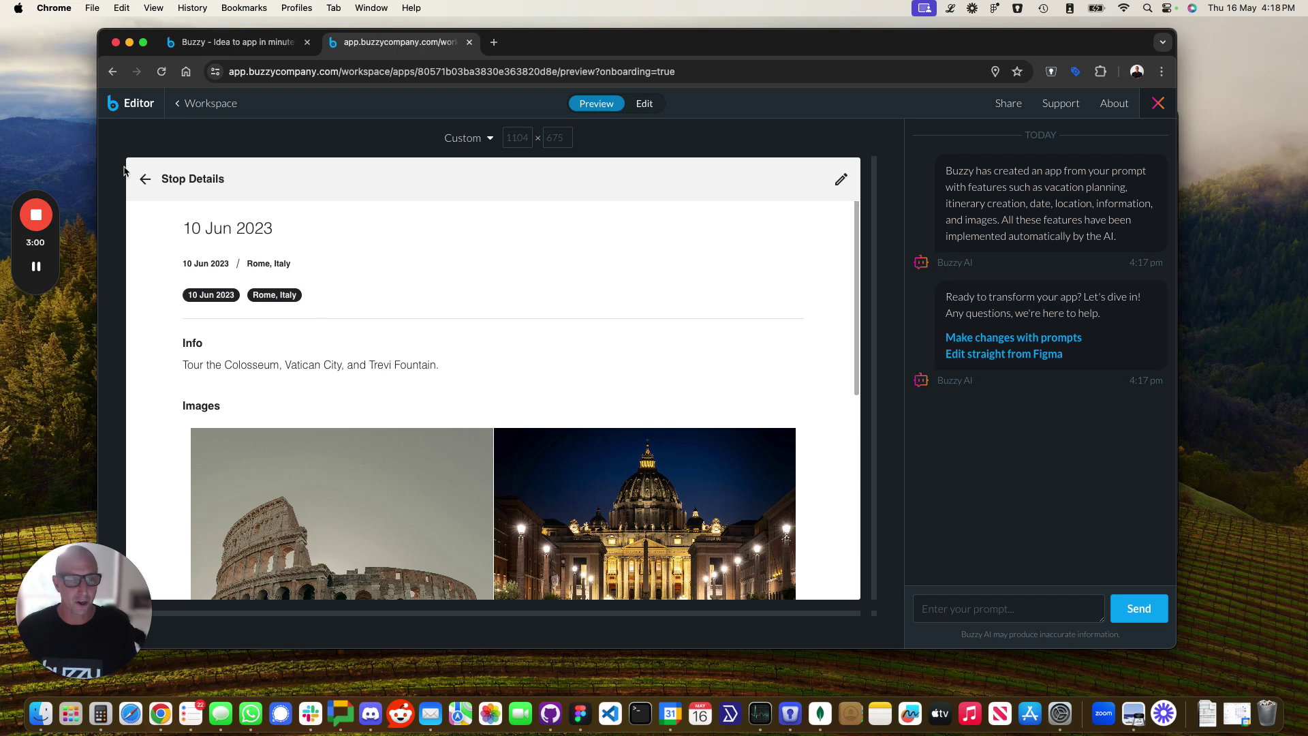
pyautogui.click(145, 179)
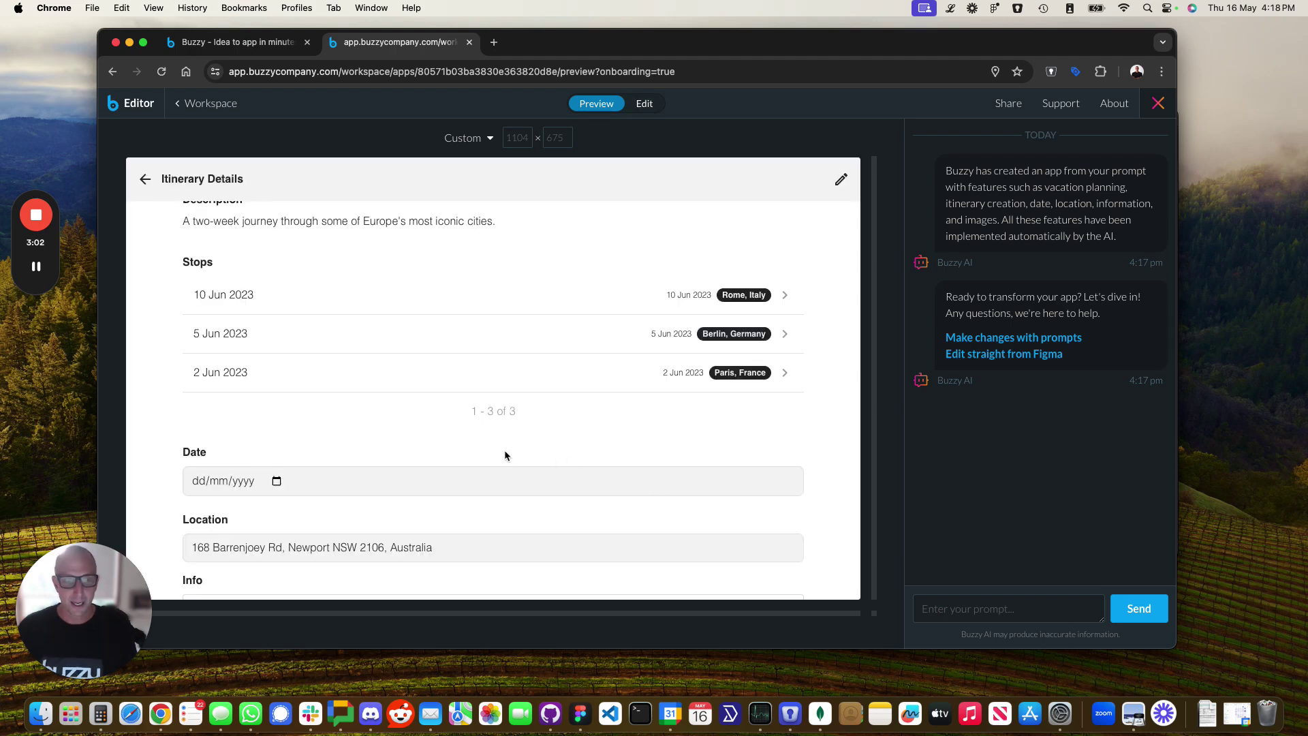
pyautogui.click(146, 179)
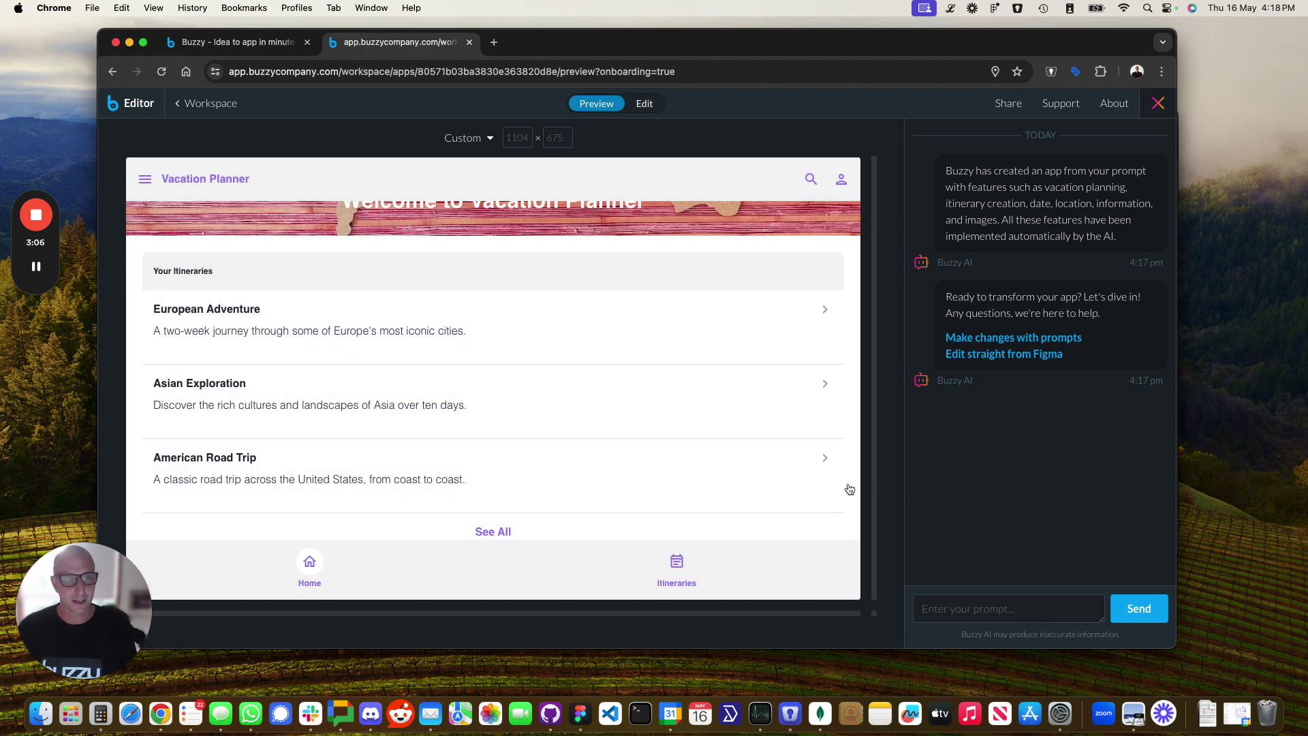
pyautogui.click(960, 606)
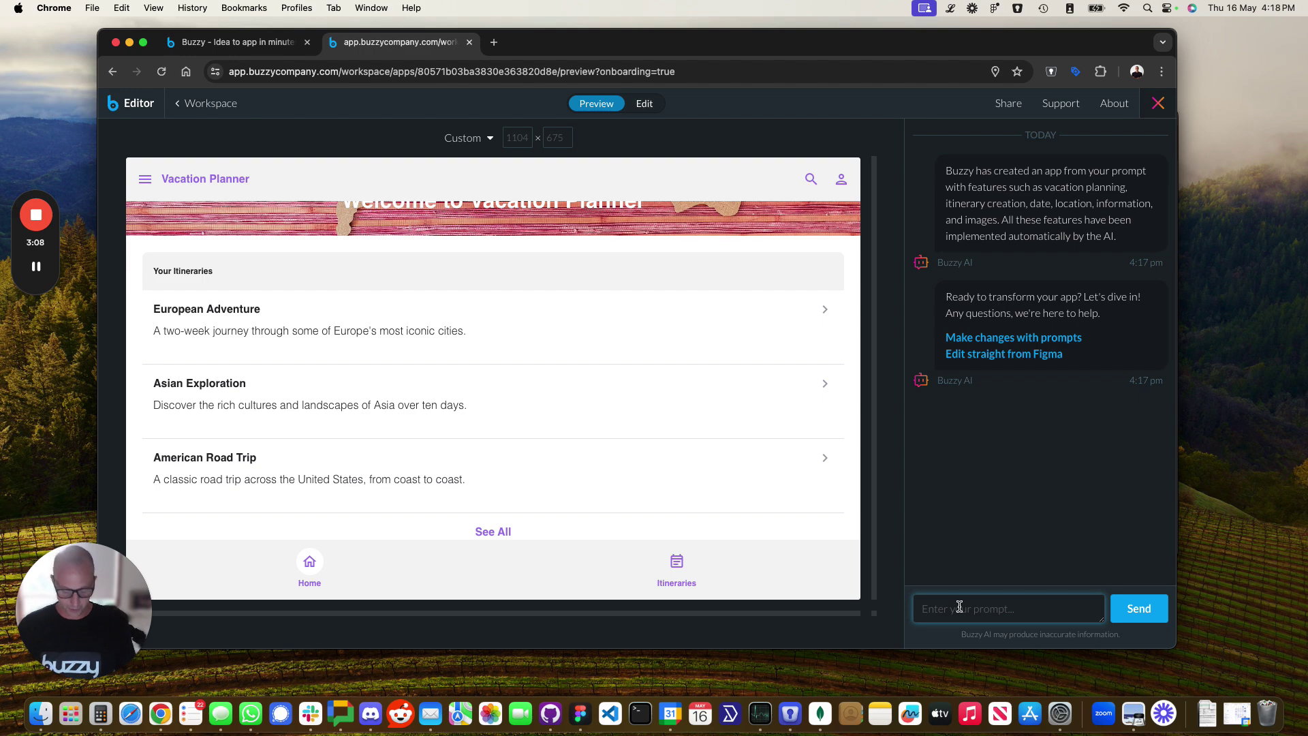
# Send the AI the prompt 'change the iteneraries on the home page to table'.
pyautogui.write('change the i')
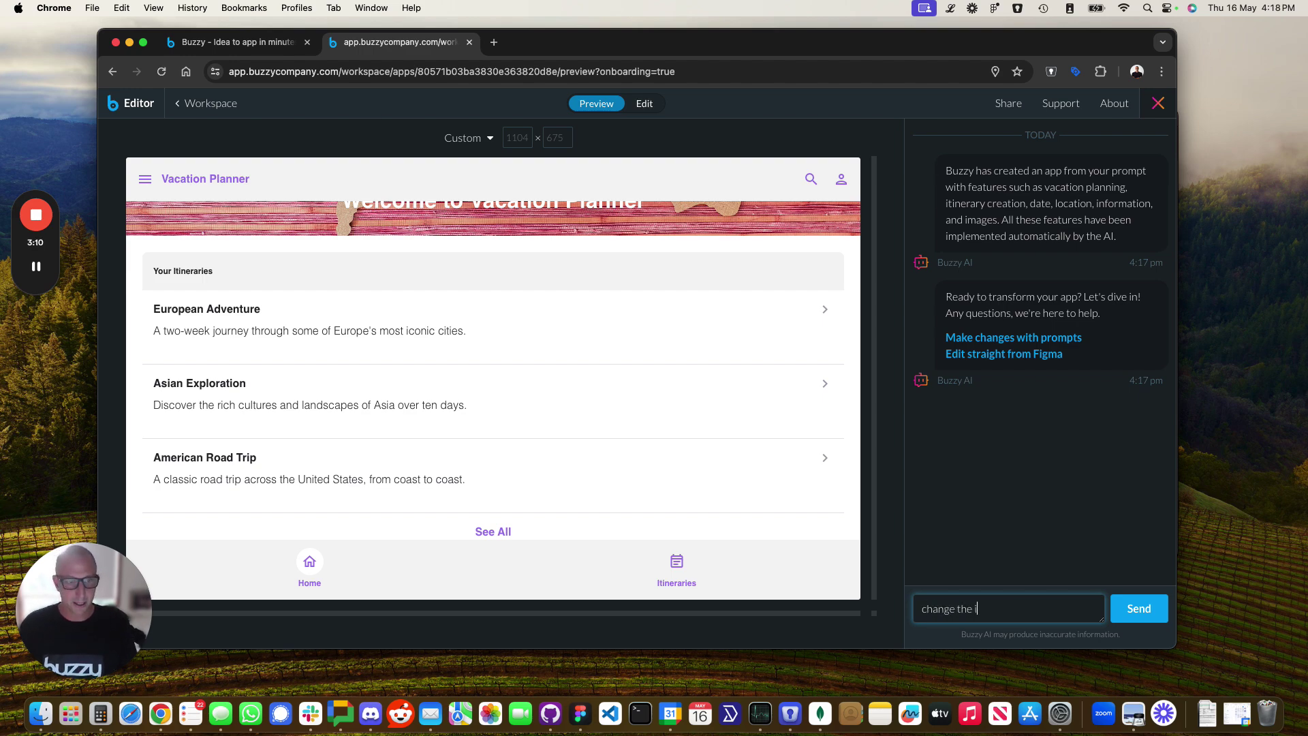
pyautogui.write('ter')
pyautogui.press('BackSpace')
pyautogui.write('en')
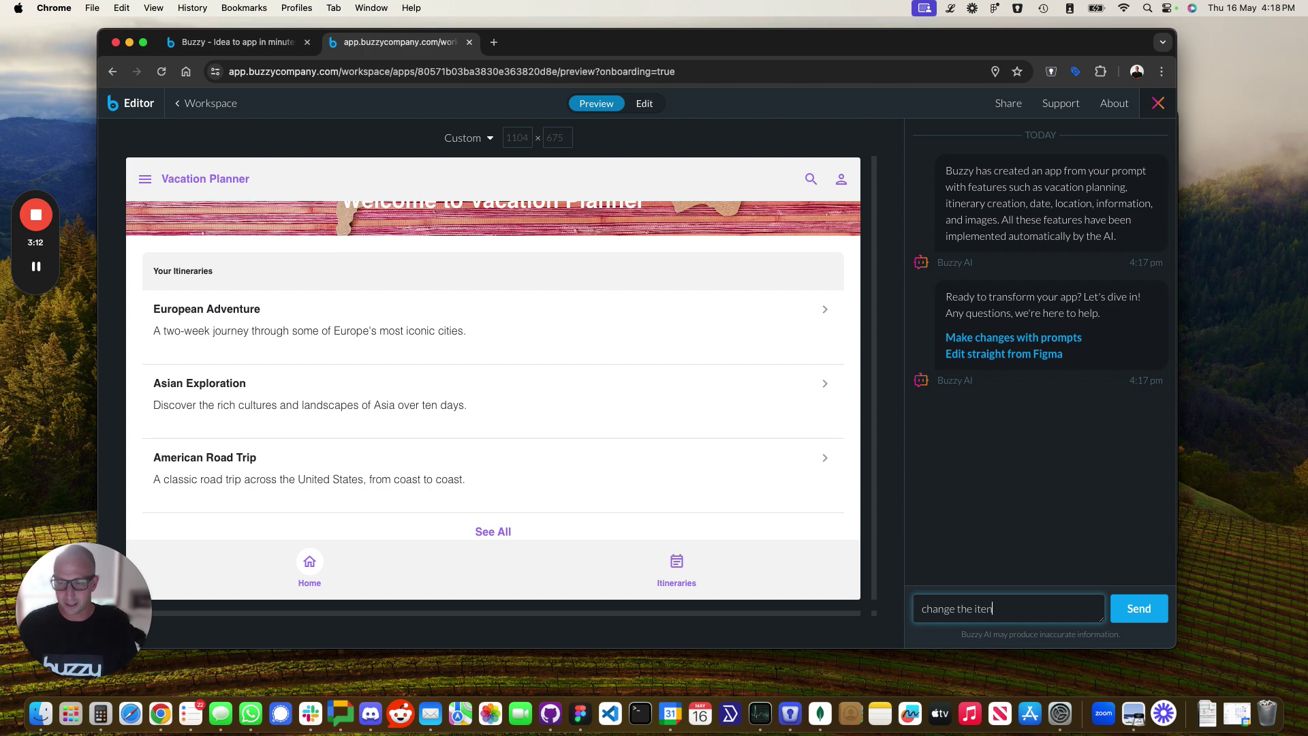
pyautogui.write('eraries on the')
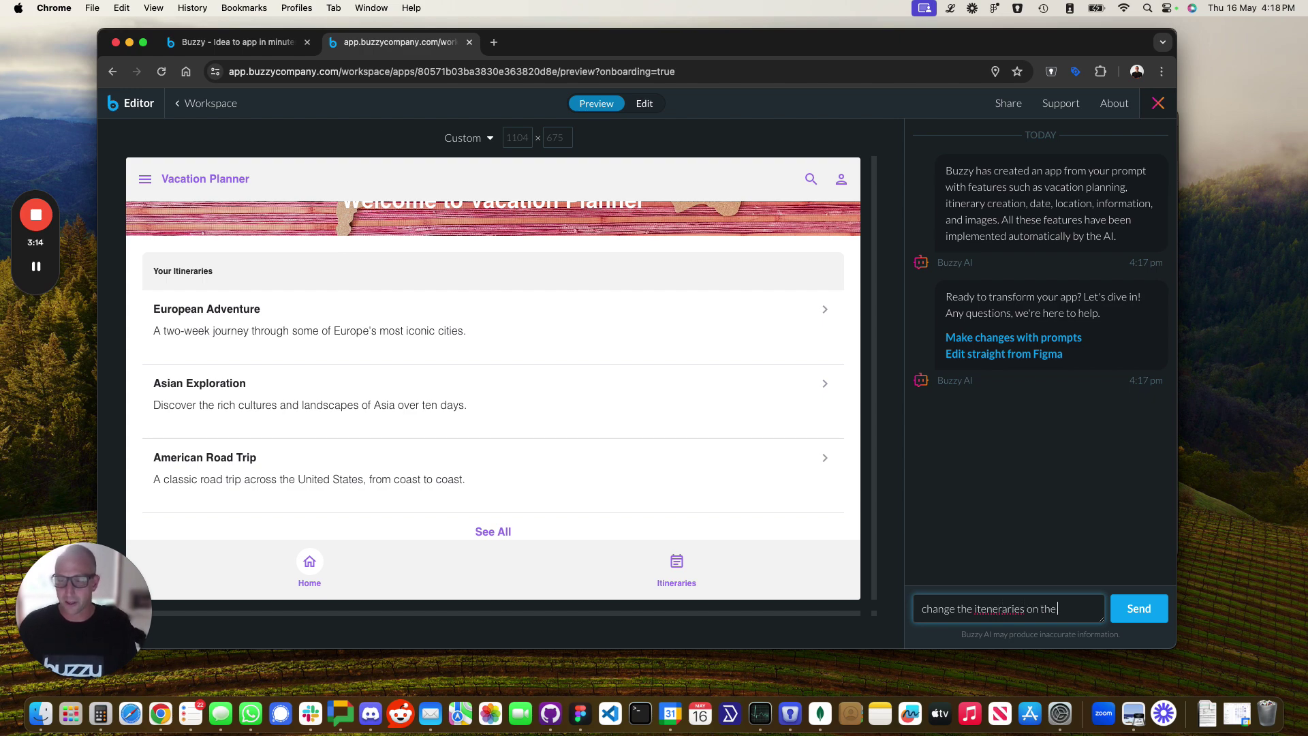
pyautogui.write(' home page to table')
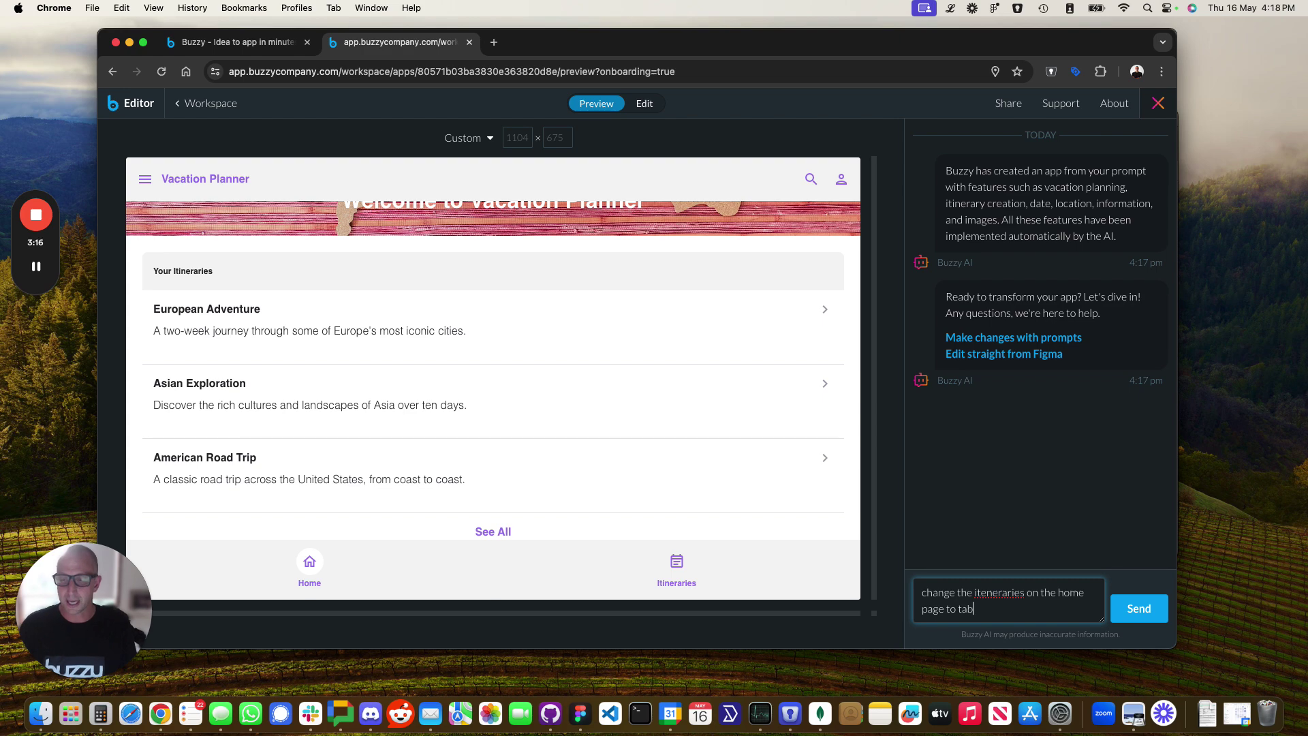
pyautogui.click(1126, 609)
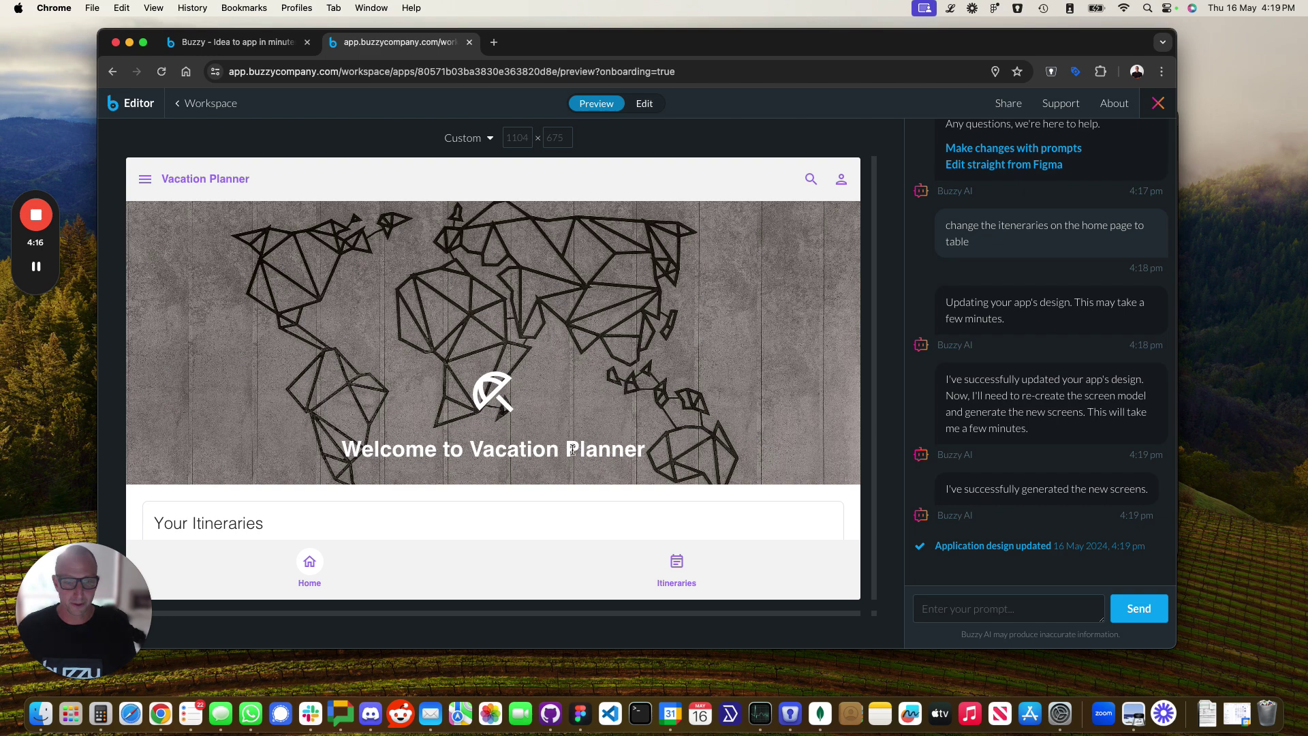
# Scroll the preview down to the Your Itineraries table with Title, Start Date and End Date columns.
pyautogui.scroll(-3, 574, 455)
pyautogui.scroll(-1, 574, 455)
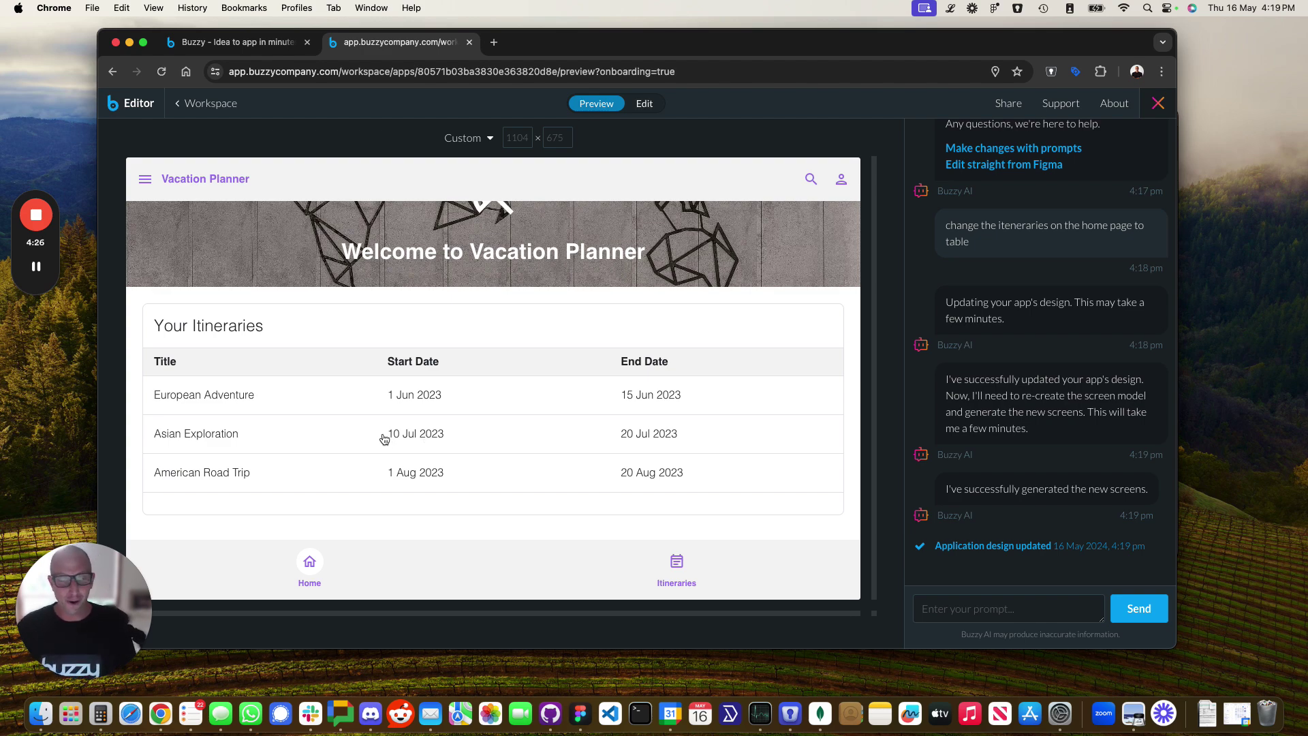
pyautogui.moveTo(27, 275)
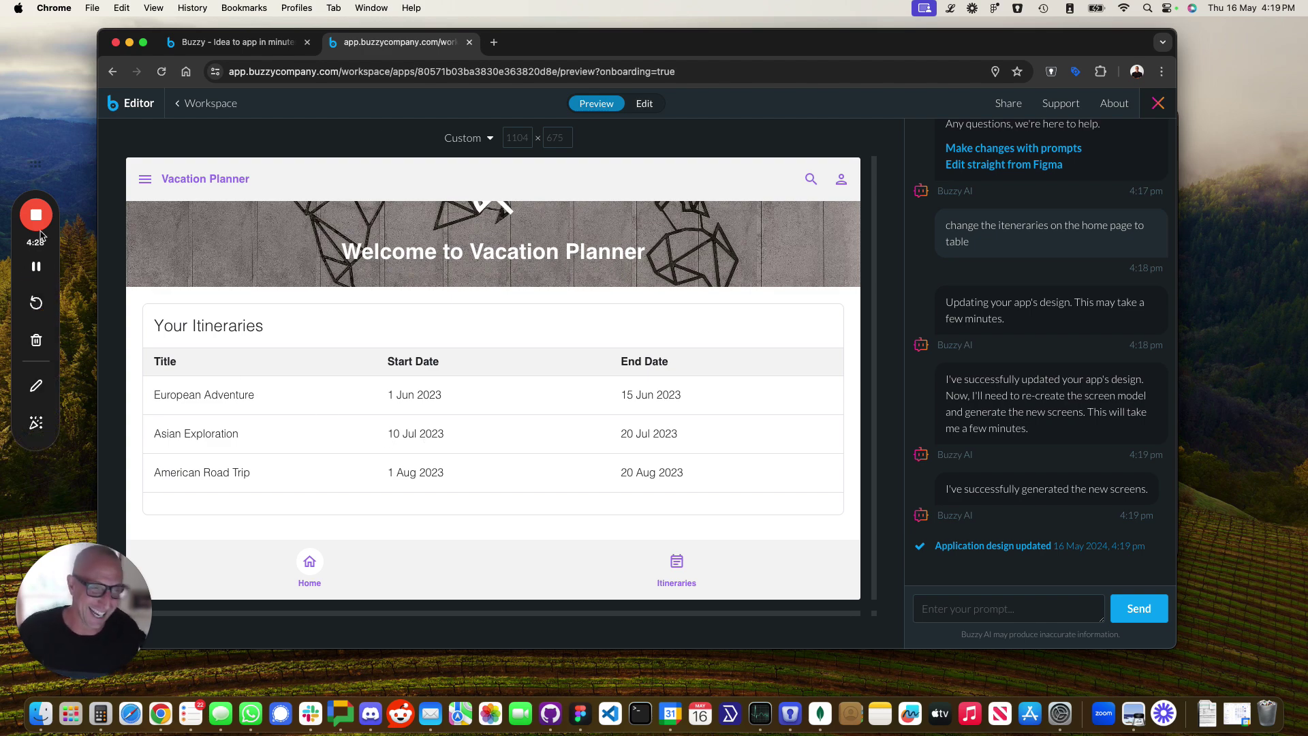